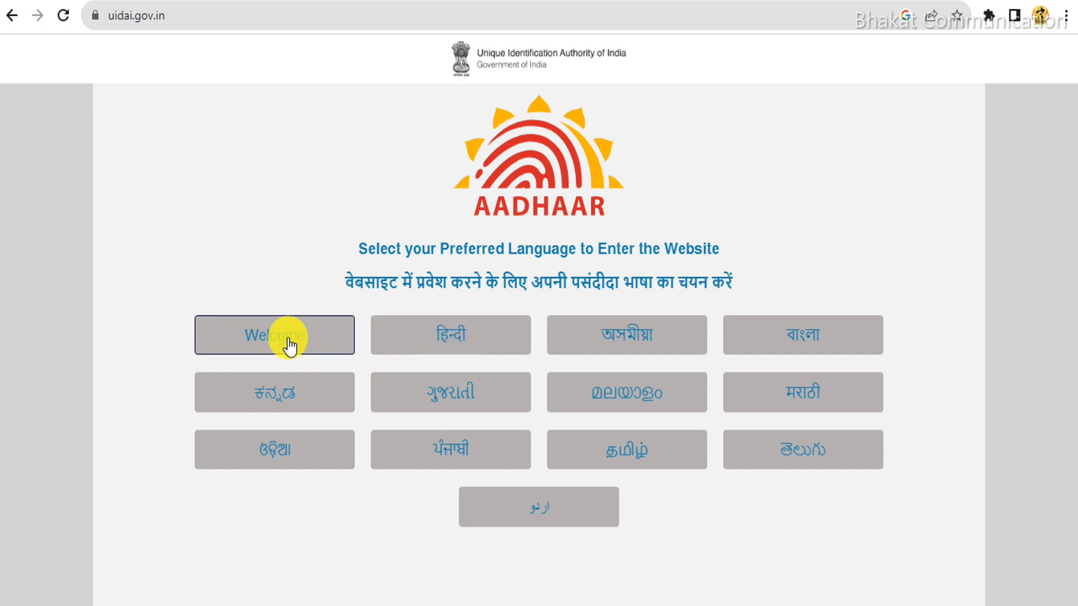
- Enter the UIDAI website in English, dismiss the announcement popup and open the Document Update service under My Aadhaar
left_click(288, 340)
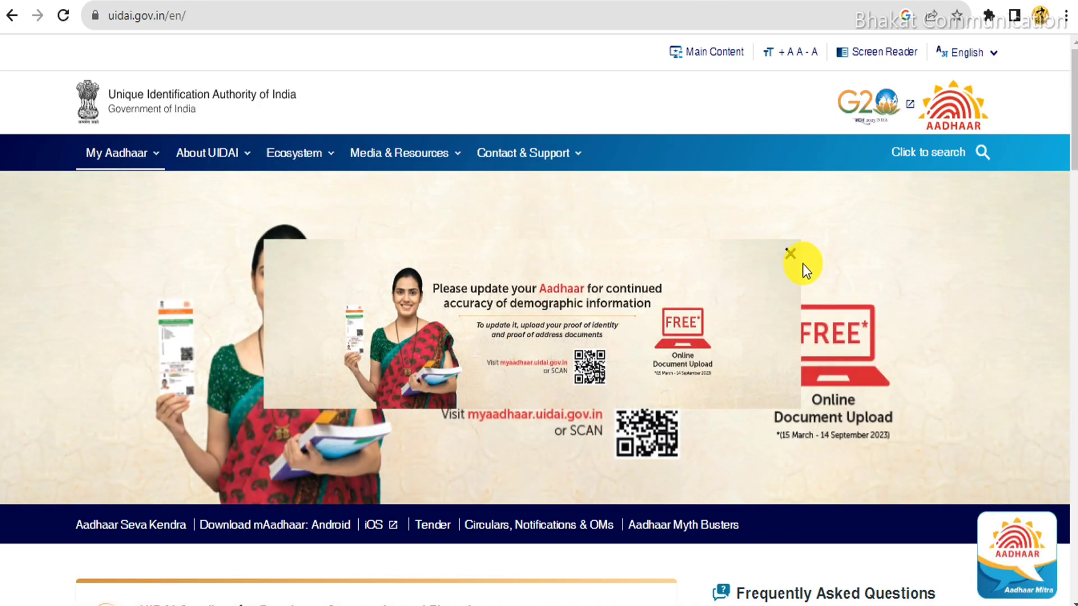
left_click(790, 258)
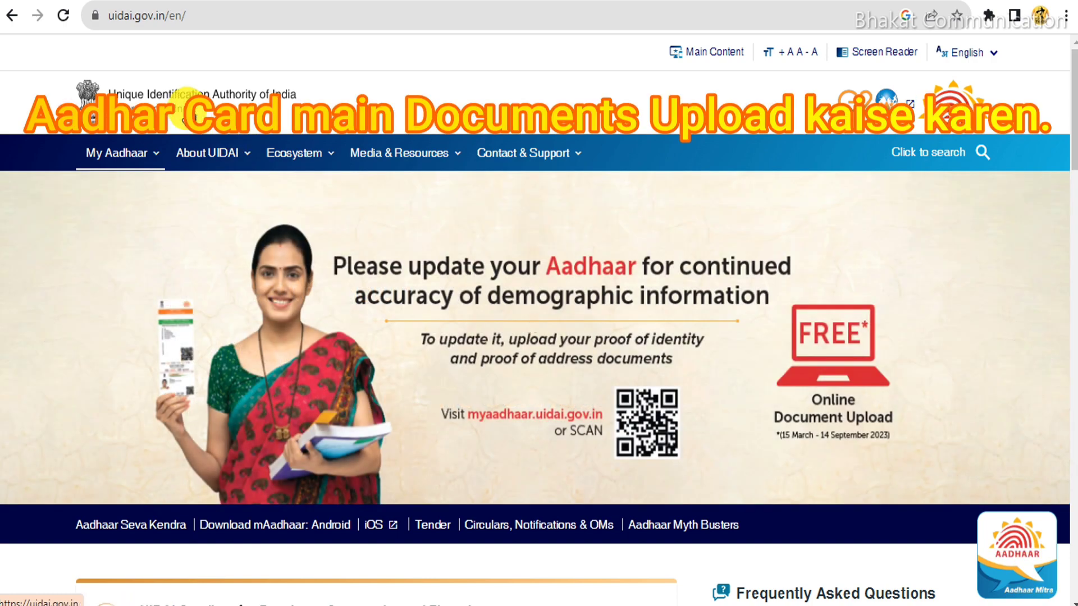
mouse_move(207, 153)
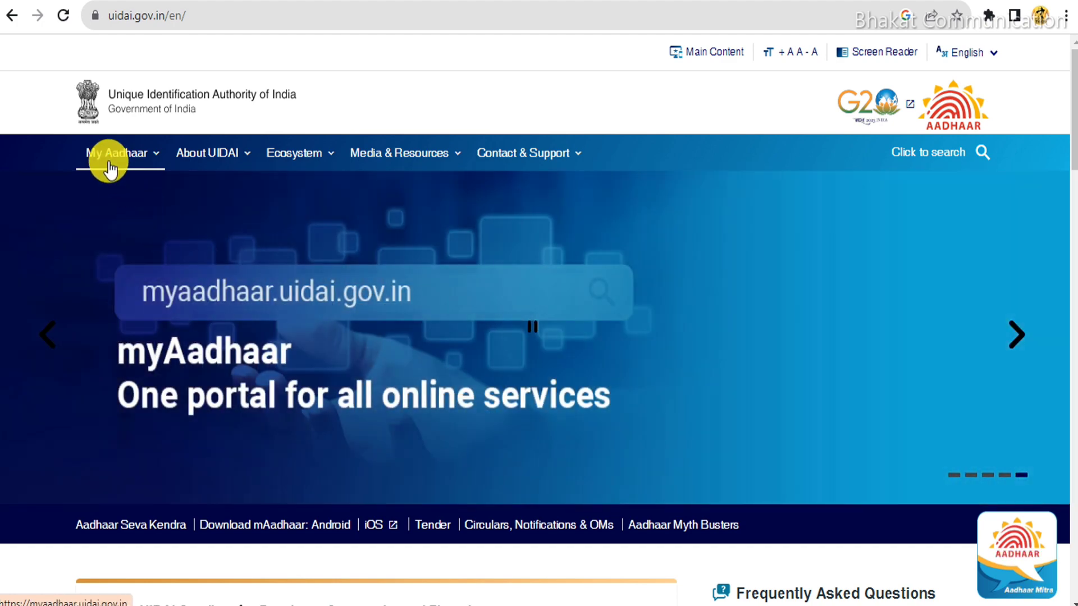
mouse_move(107, 159)
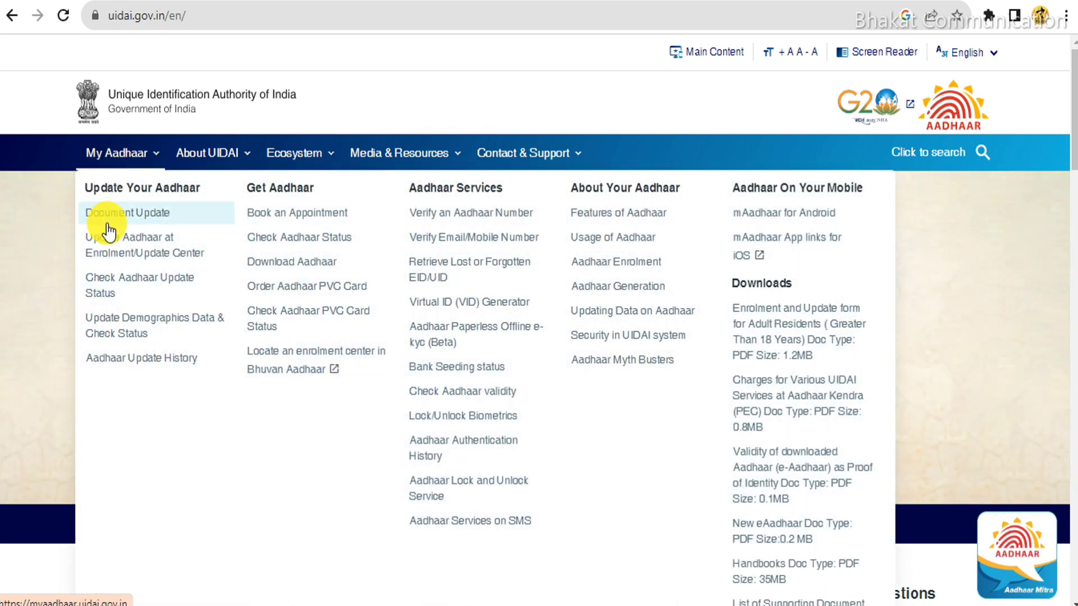
left_click(129, 216)
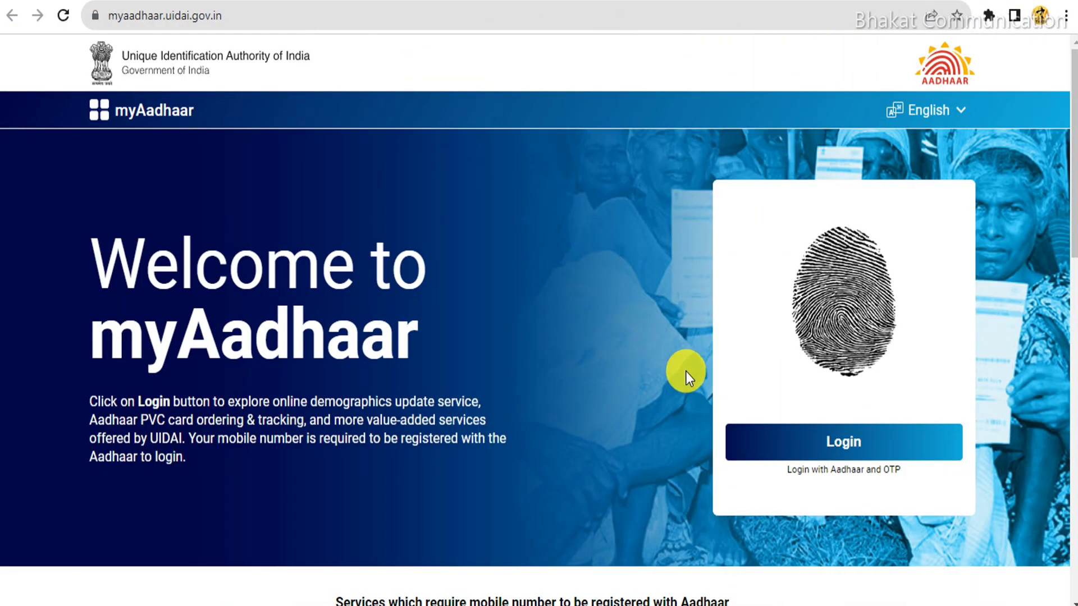
- Log in to myAadhaar with the Aadhaar number, the captcha and the OTP
left_click(863, 449)
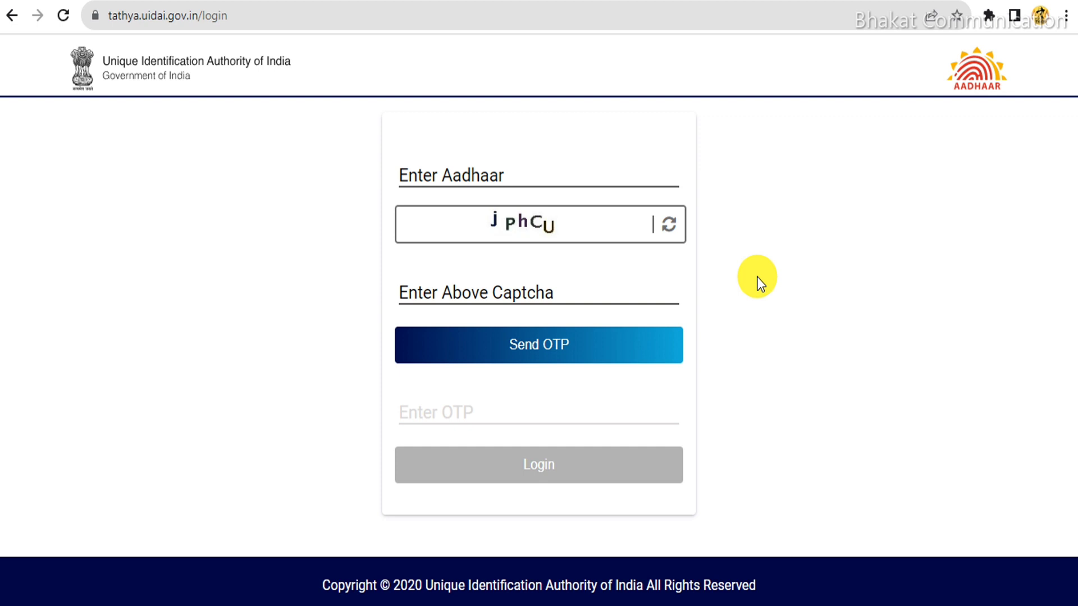
left_click(429, 180)
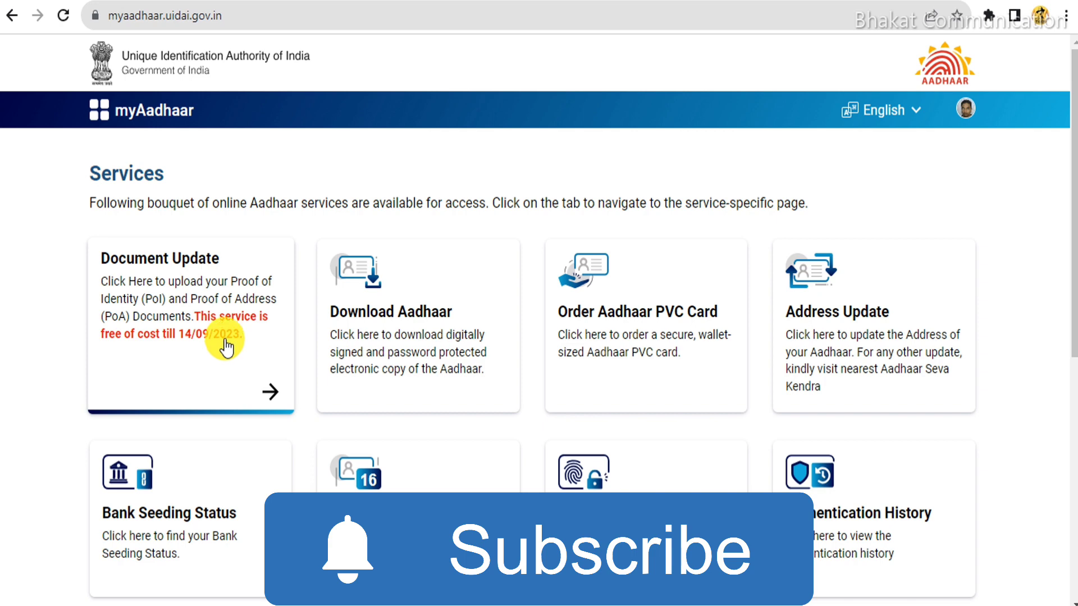
- Start the Document Update request and verify the demographic details as correct to proceed to the upload stage
left_click(165, 271)
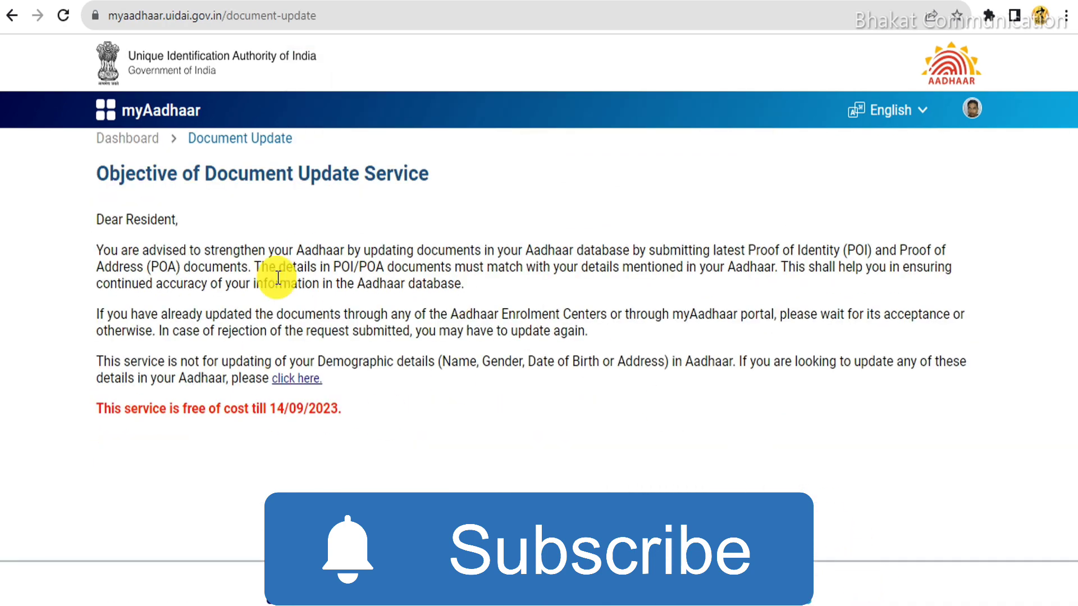
scroll(539, 337, "down", 5)
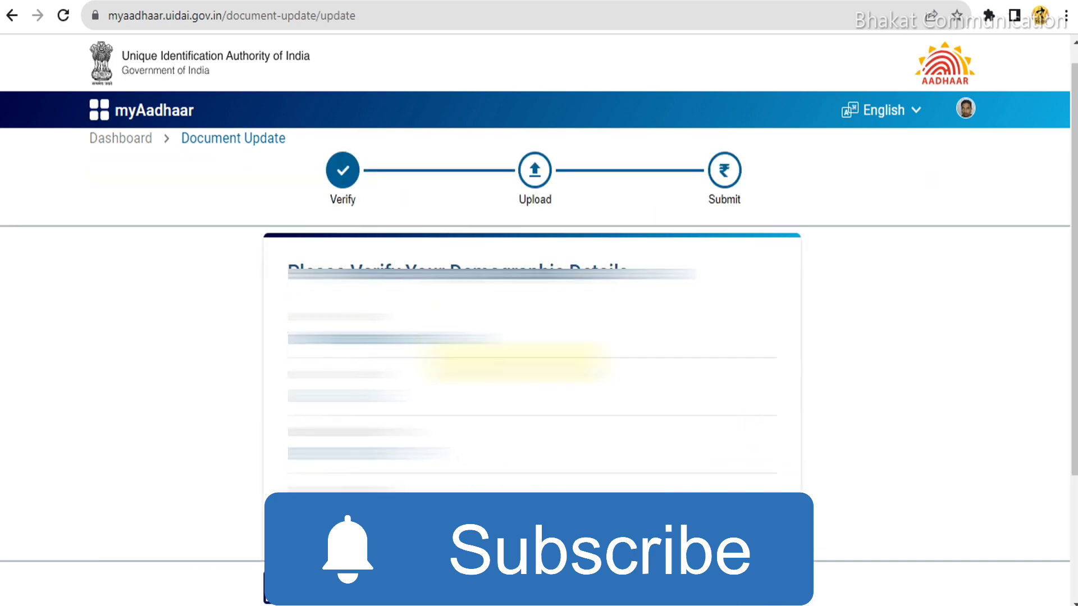
scroll(510, 362, "down", 1)
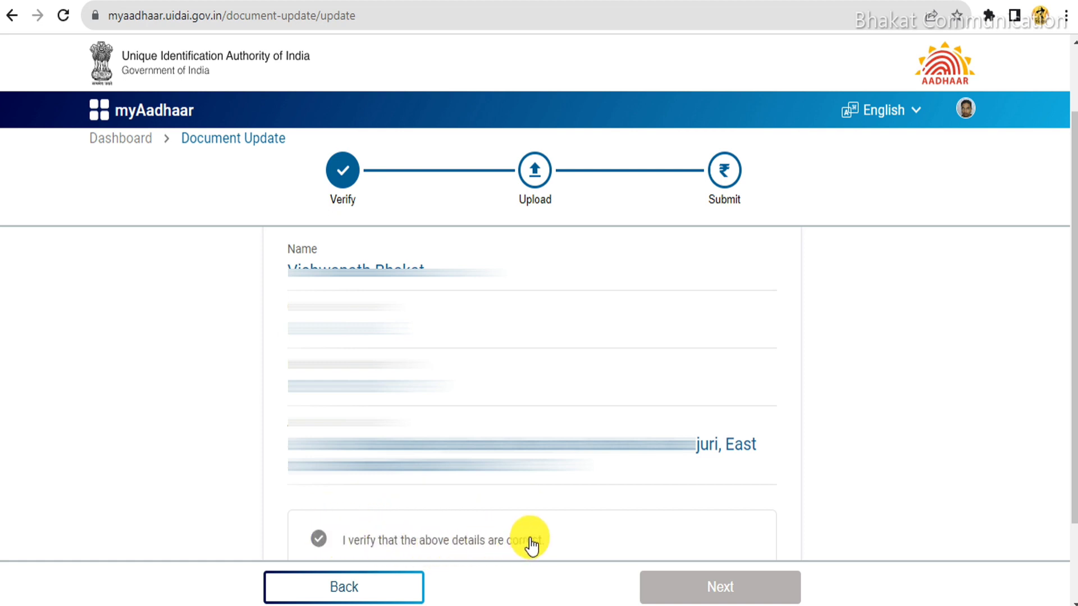
left_click(501, 541)
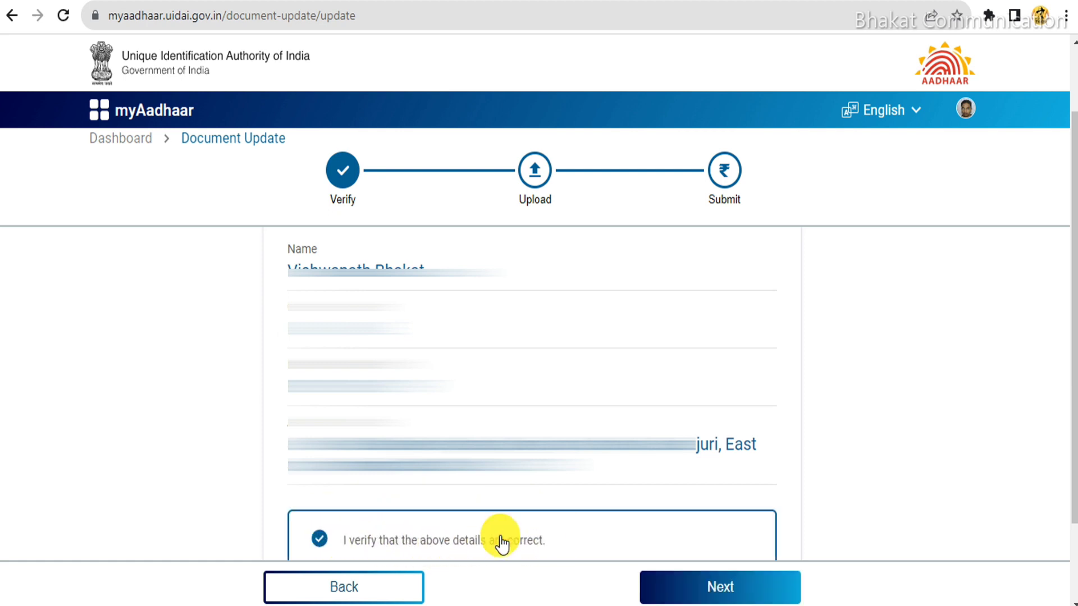
left_click(746, 584)
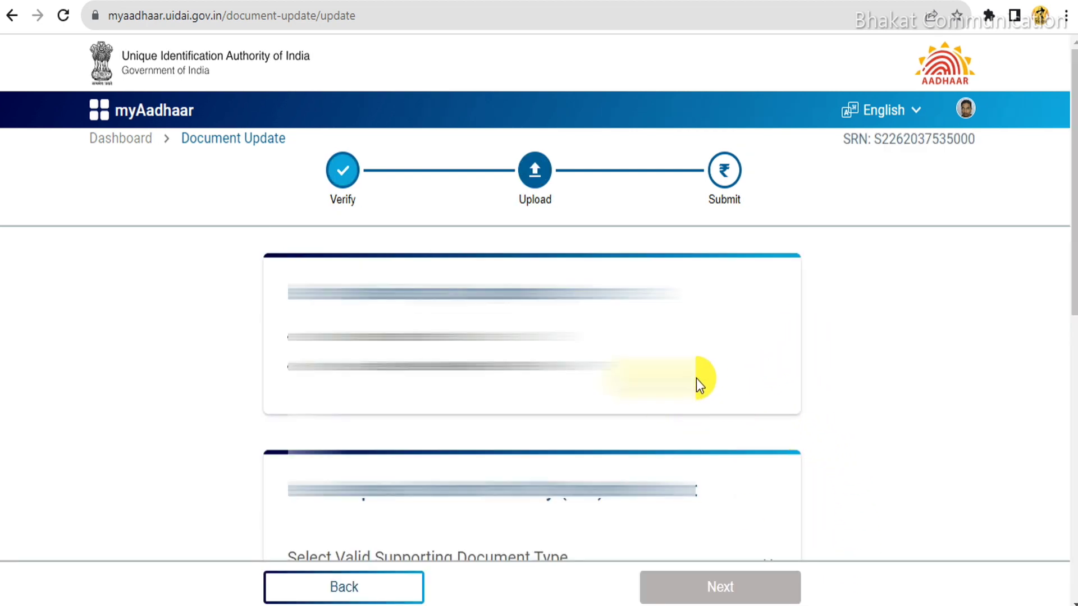
- Choose PAN Card/e-PAN Card as the supporting document type for the Proof Of Identity (POI)
scroll(698, 380, "down", 2)
scroll(542, 406, "down", 2)
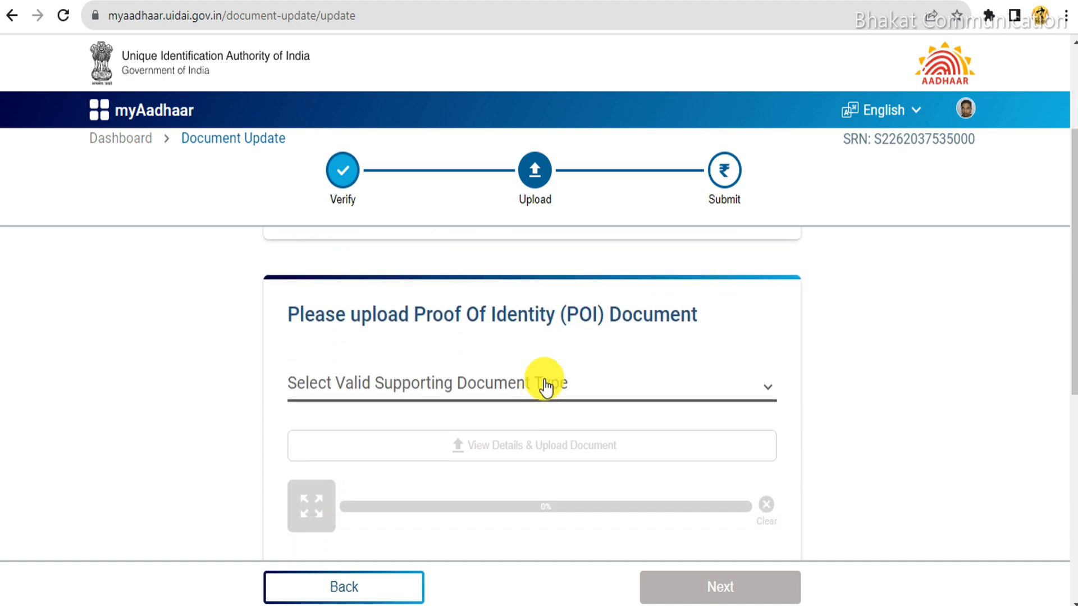
left_click_drag(416, 315, 565, 317)
left_click(335, 382)
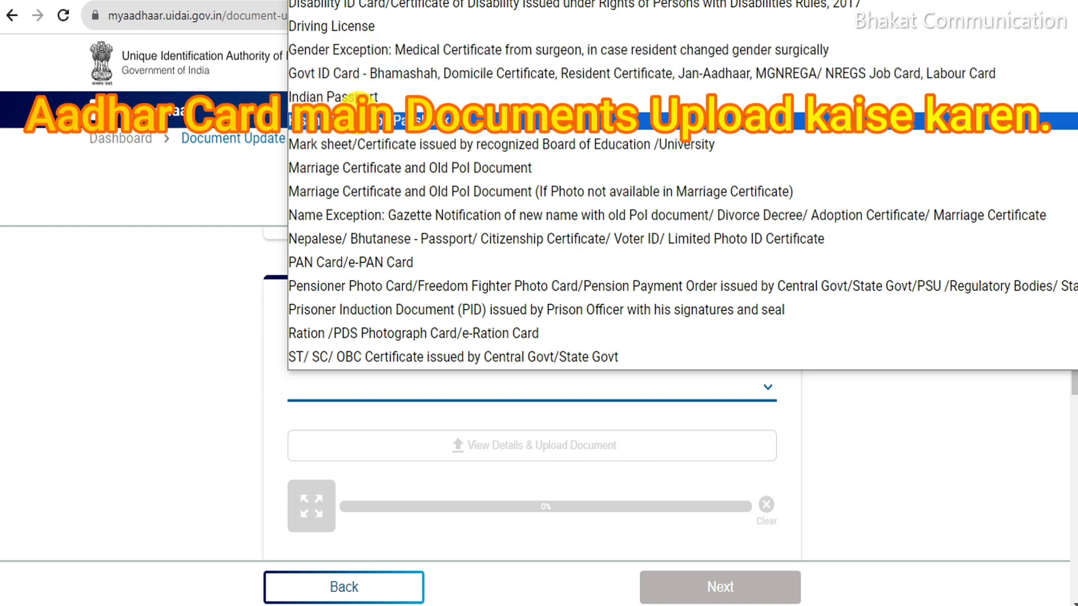
left_click(367, 263)
left_click(522, 502)
scroll(549, 337, "down", 2)
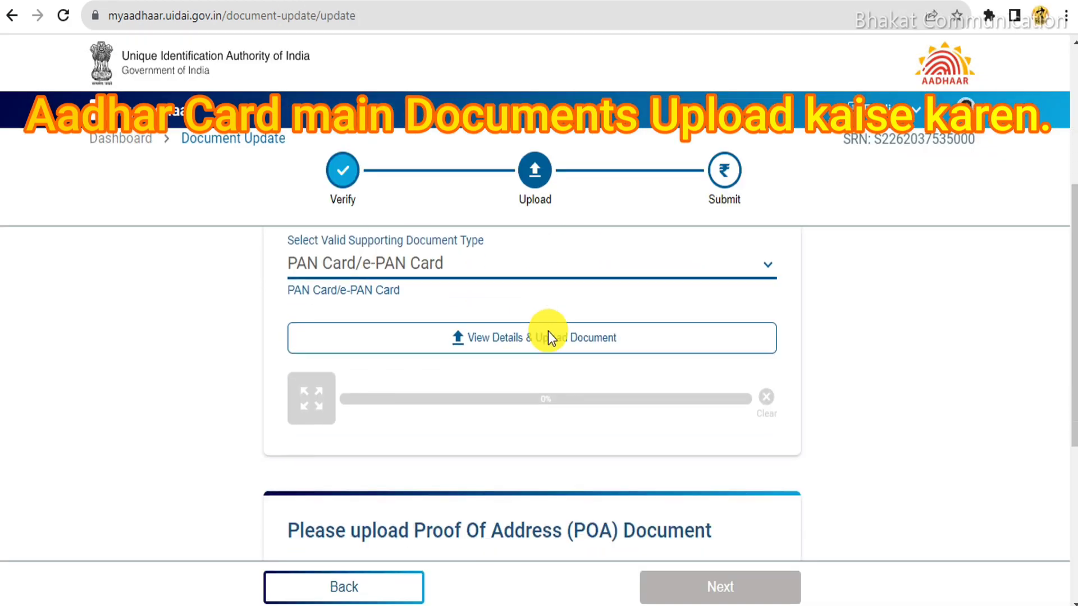
- Check the document size and format guidelines and upload the PAN card image as the Proof Of Identity
scroll(550, 337, "up", 5)
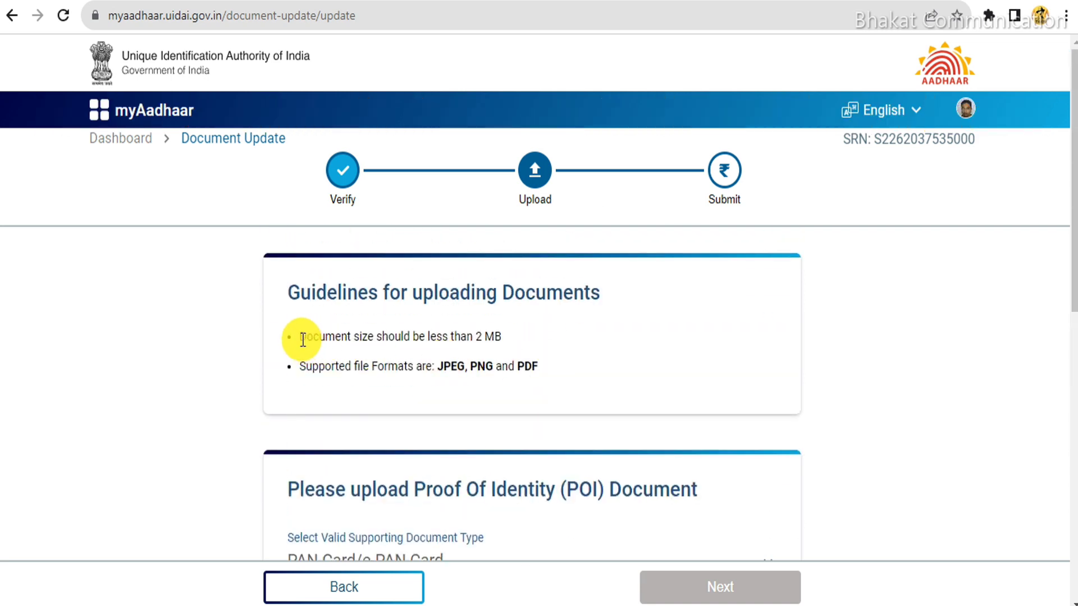
left_click_drag(300, 338, 491, 340)
left_click(489, 340)
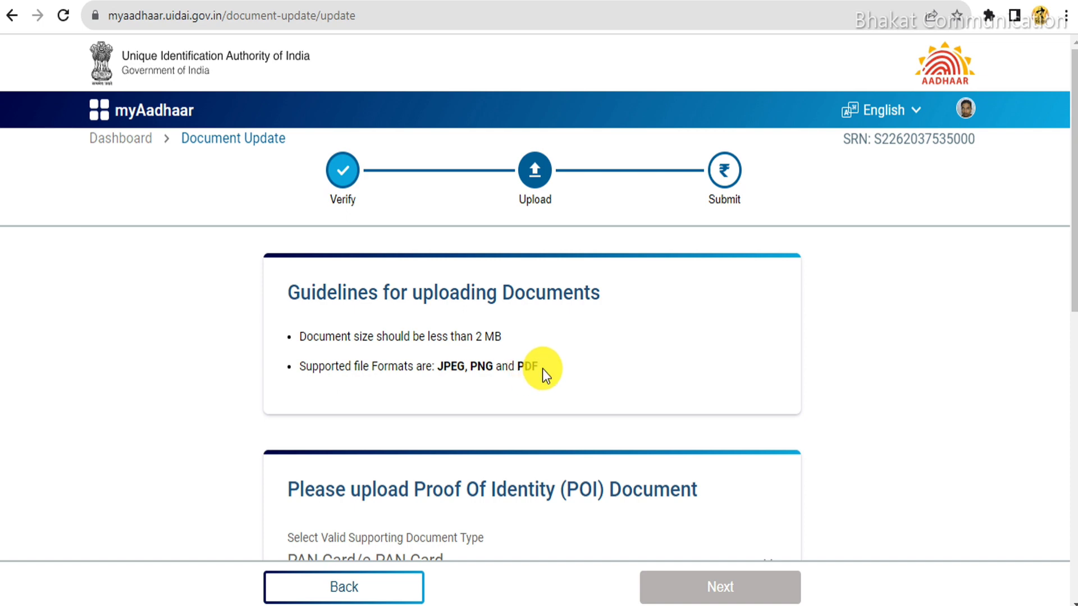
scroll(542, 369, "down", 3)
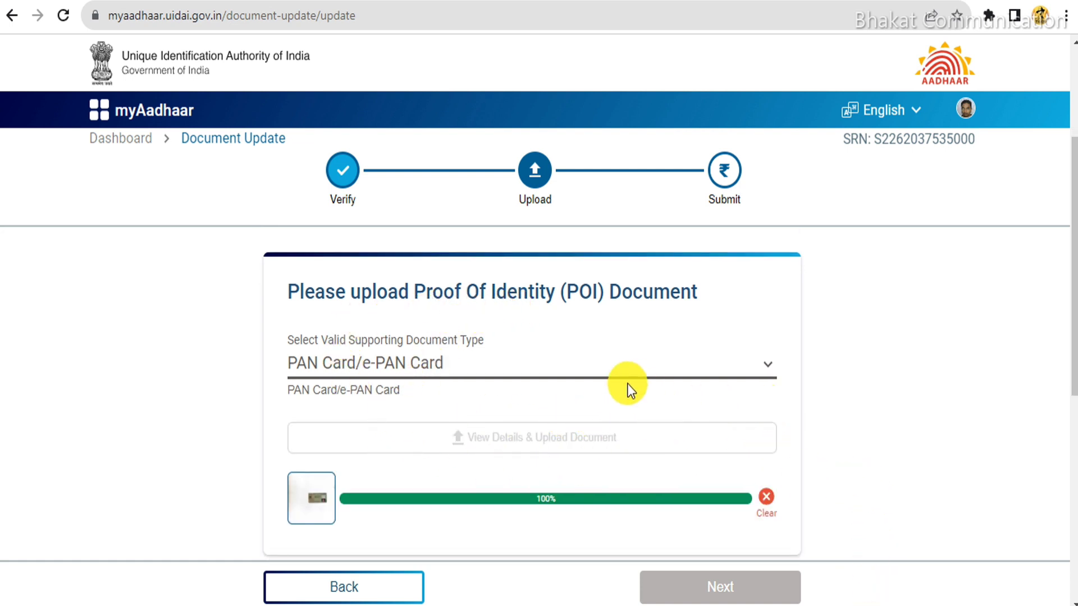
- Choose Voter ID Card/e-Voter ID Card as the Proof Of Address (POA) document type and upload the card image
scroll(642, 431, "down", 6)
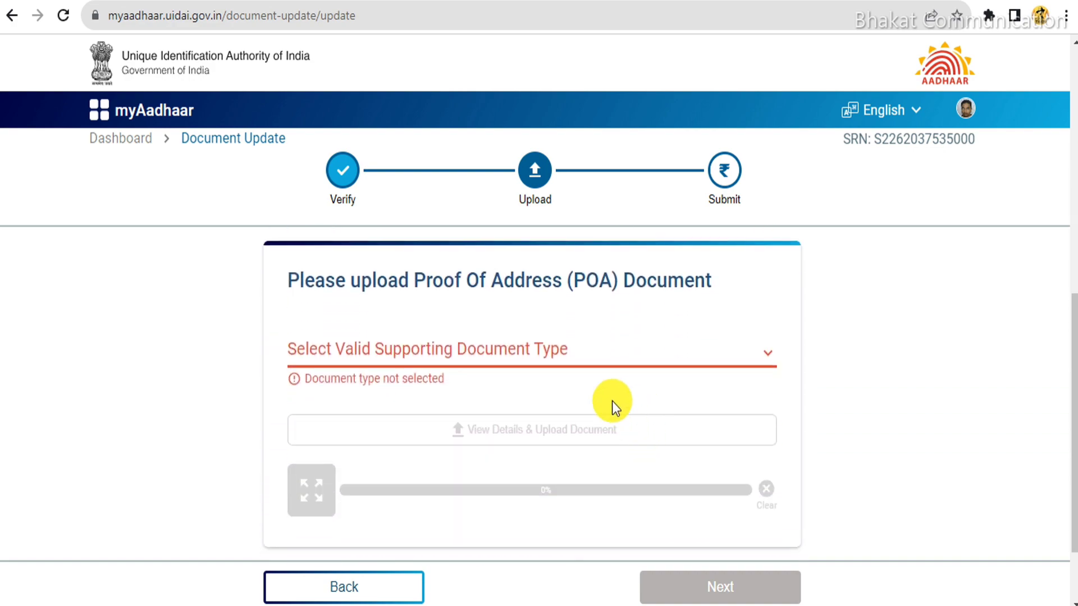
left_click(559, 352)
scroll(534, 180, "down", 6)
scroll(538, 214, "up", 4)
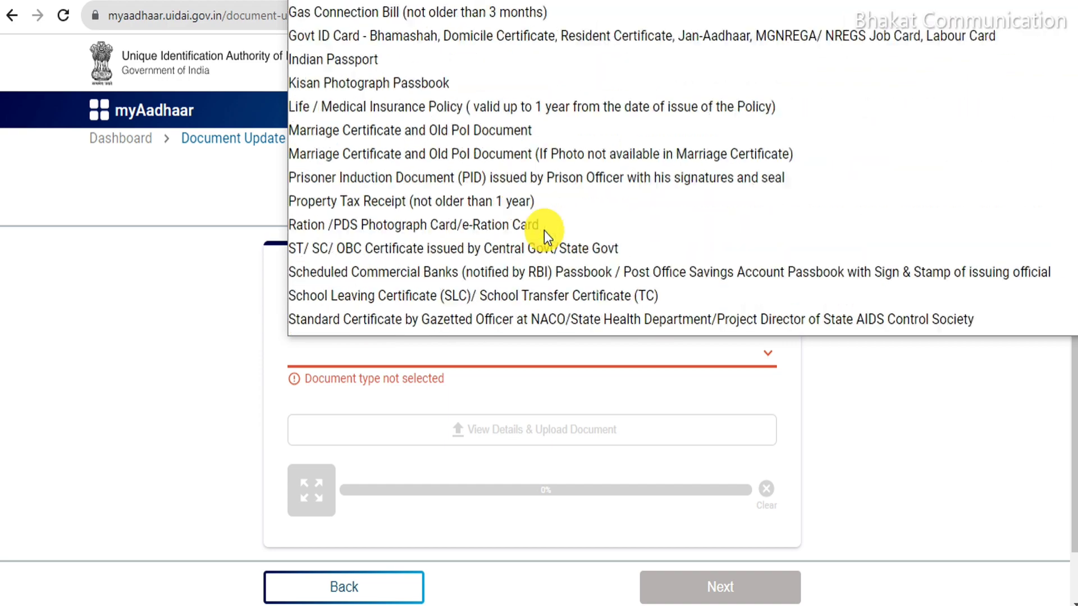
scroll(544, 230, "up", 2)
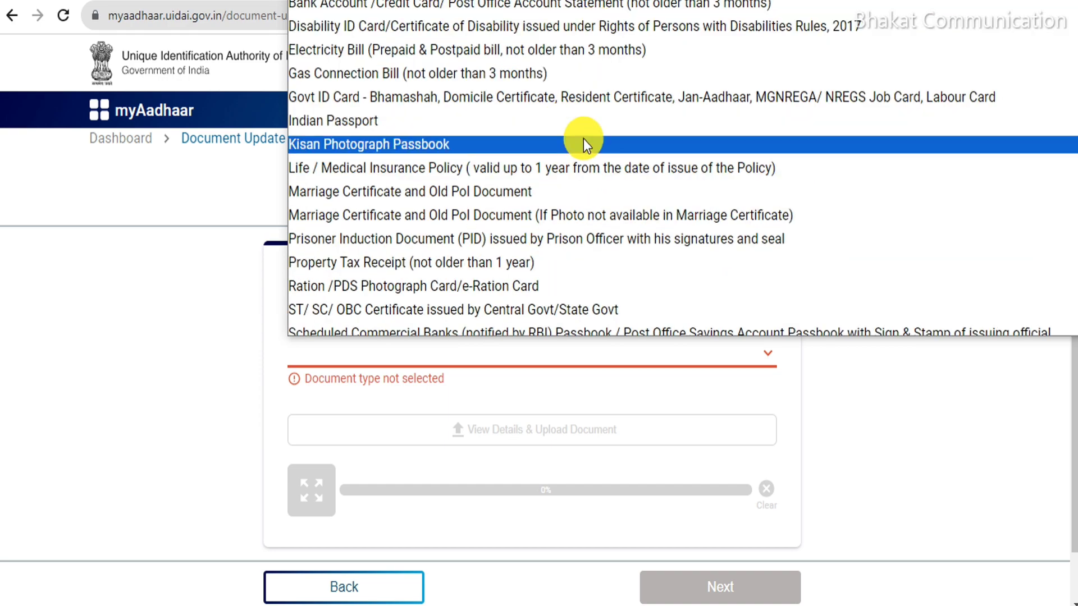
scroll(568, 129, "down", 6)
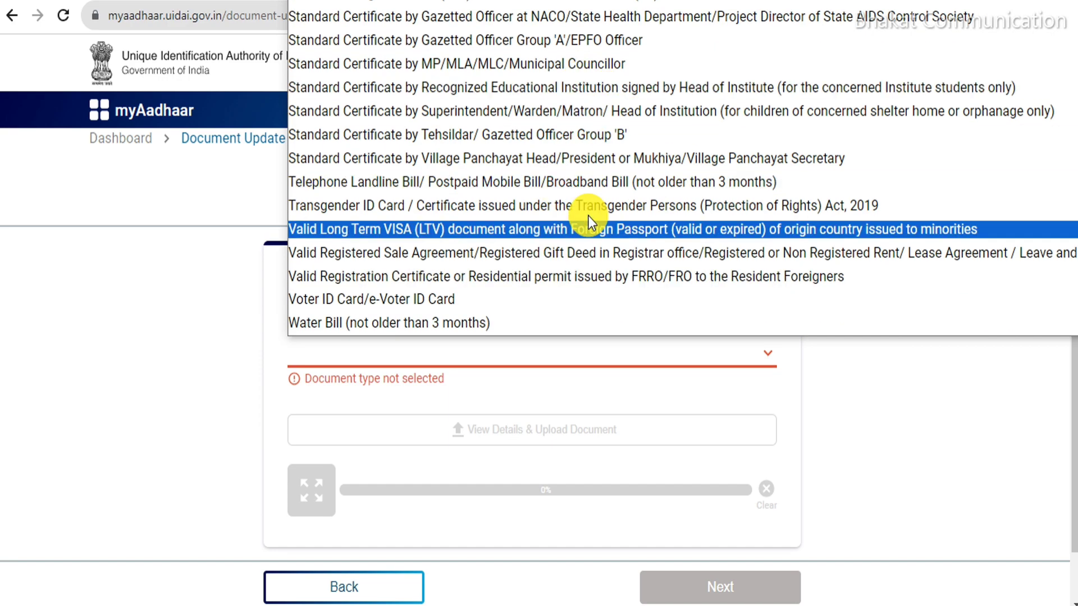
scroll(588, 215, "up", 6)
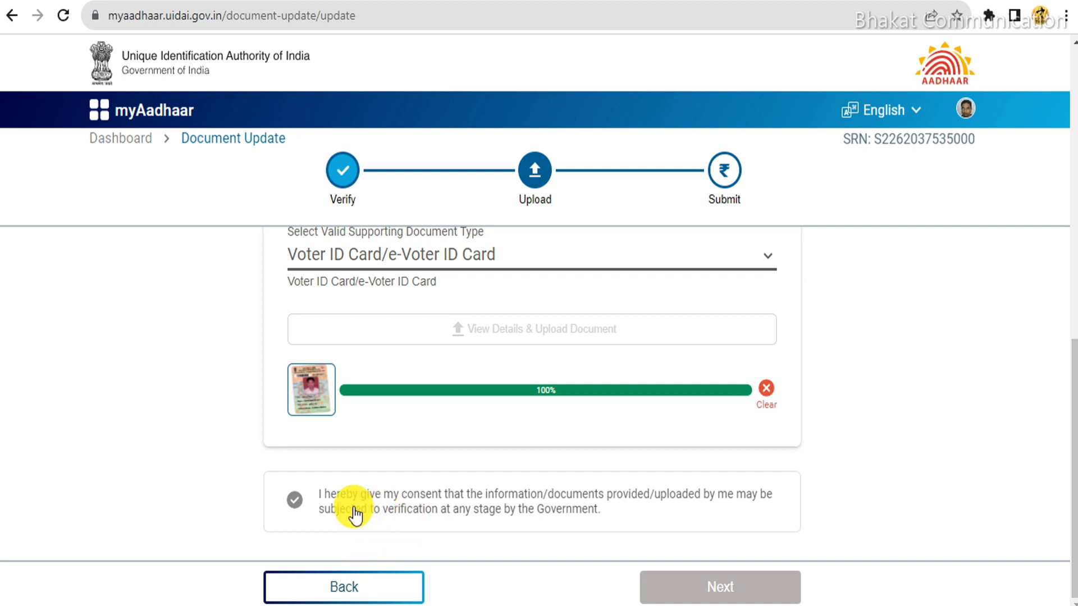
- Give consent to document verification and confirm that the documents' demographic details match those in Aadhaar
left_click(393, 508)
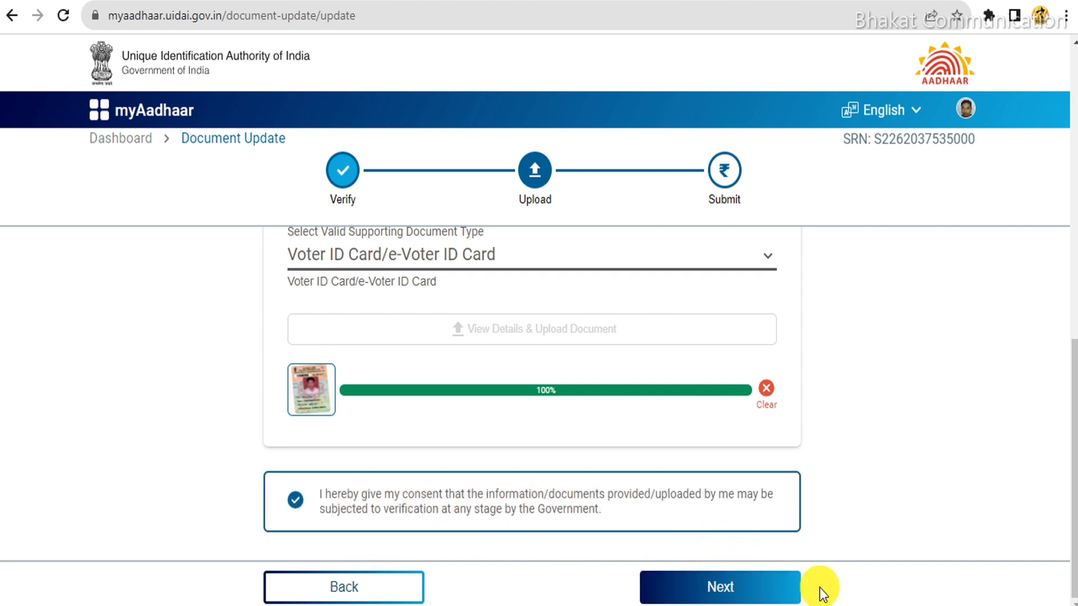
left_click(778, 587)
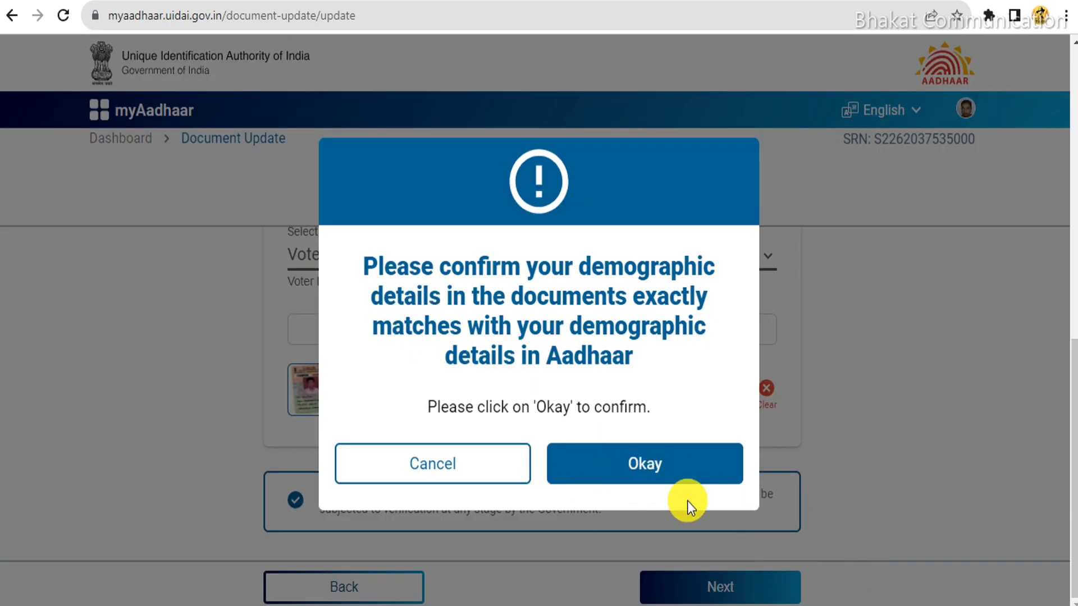
left_click(646, 463)
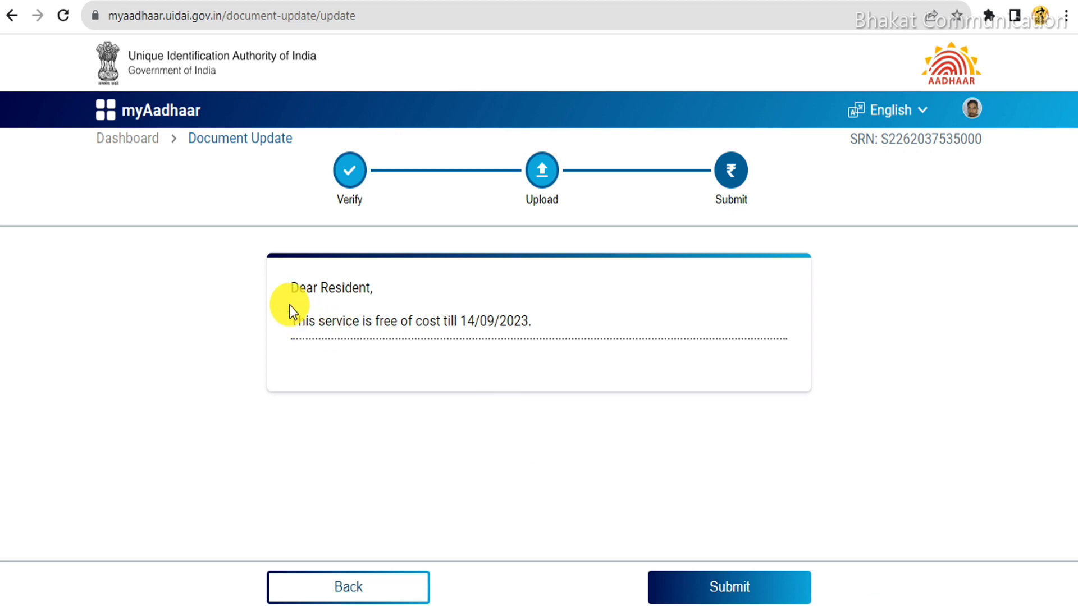
- Read the notice about the service's cost and submit the document update request
left_click_drag(298, 321, 542, 322)
left_click(534, 325)
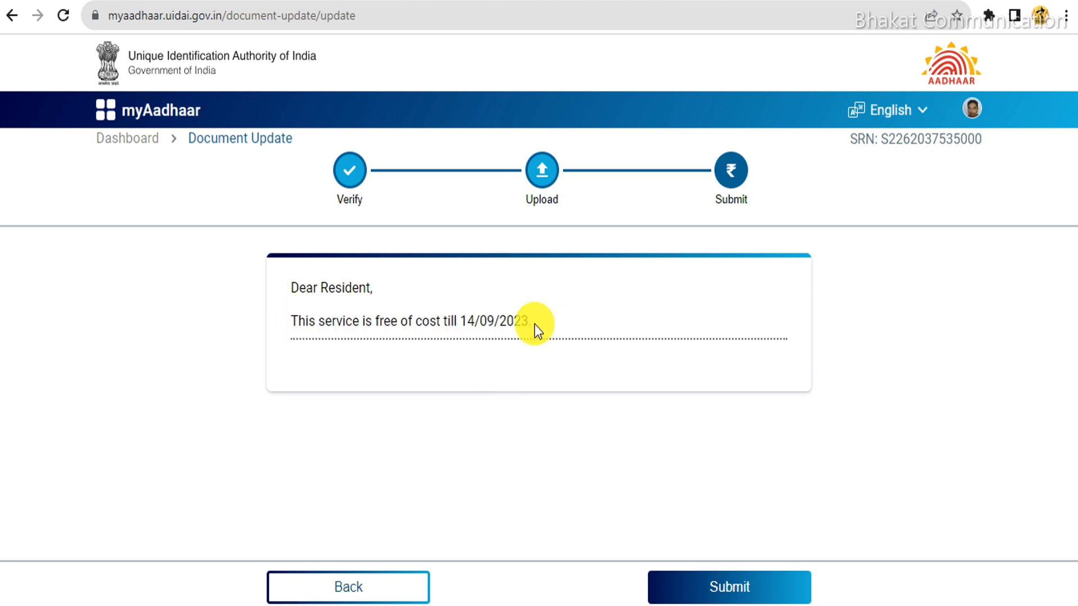
left_click_drag(462, 321, 563, 352)
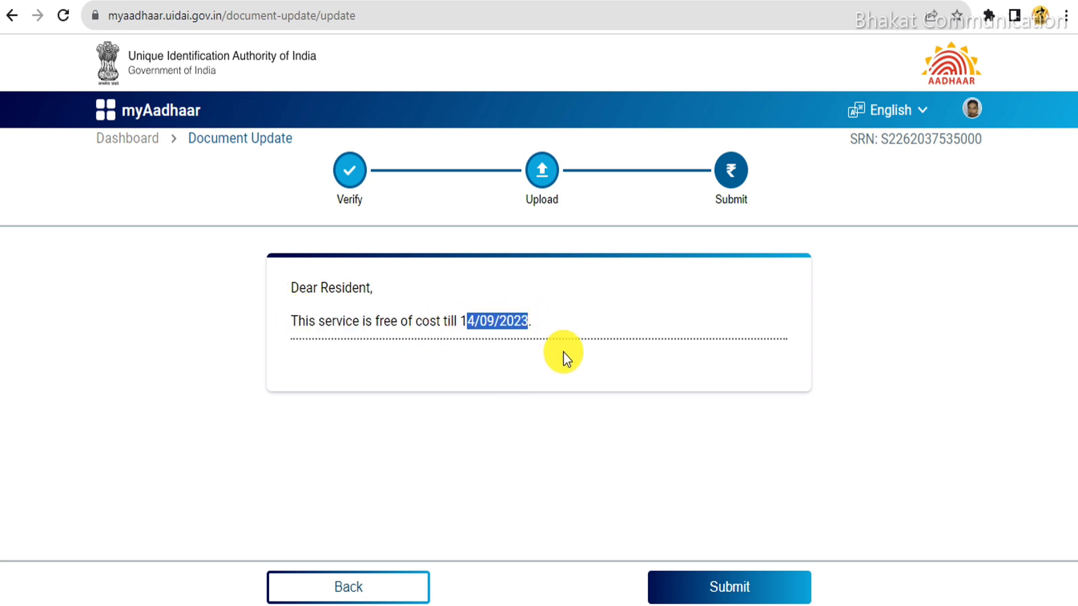
left_click(564, 352)
left_click_drag(295, 326, 501, 325)
left_click(515, 364)
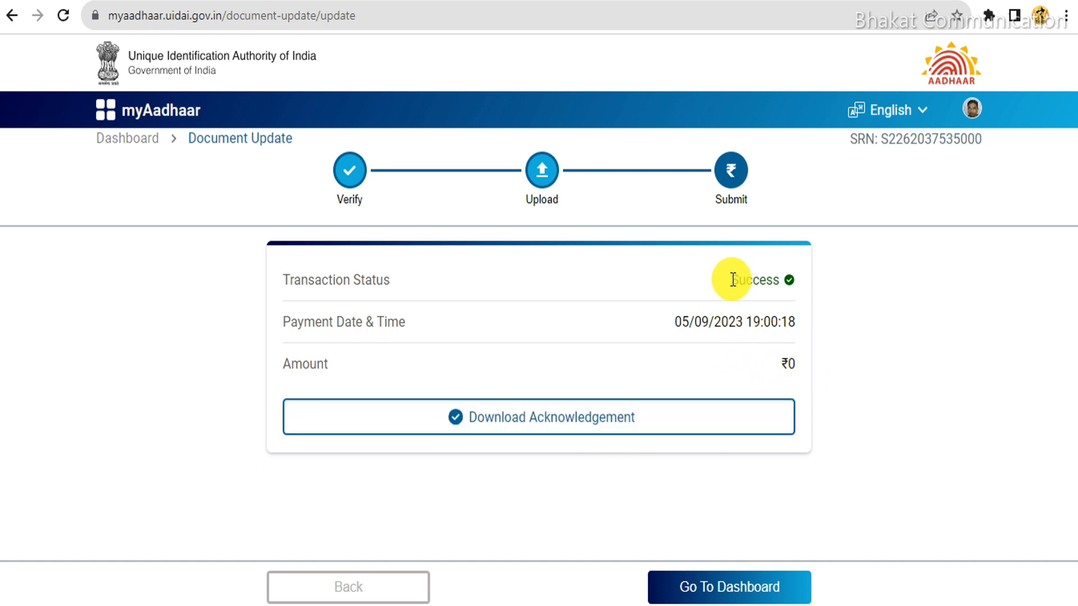
- Review the transaction status and payment date, and download the acknowledgement slip for the document update
left_click_drag(732, 279, 780, 281)
left_click(859, 360)
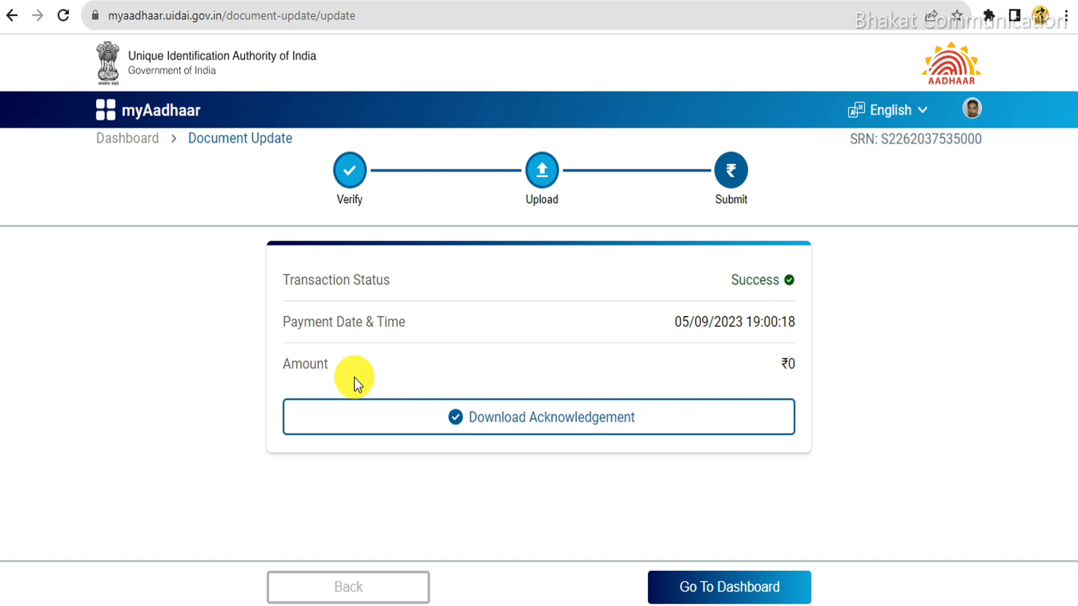
left_click_drag(673, 321, 821, 327)
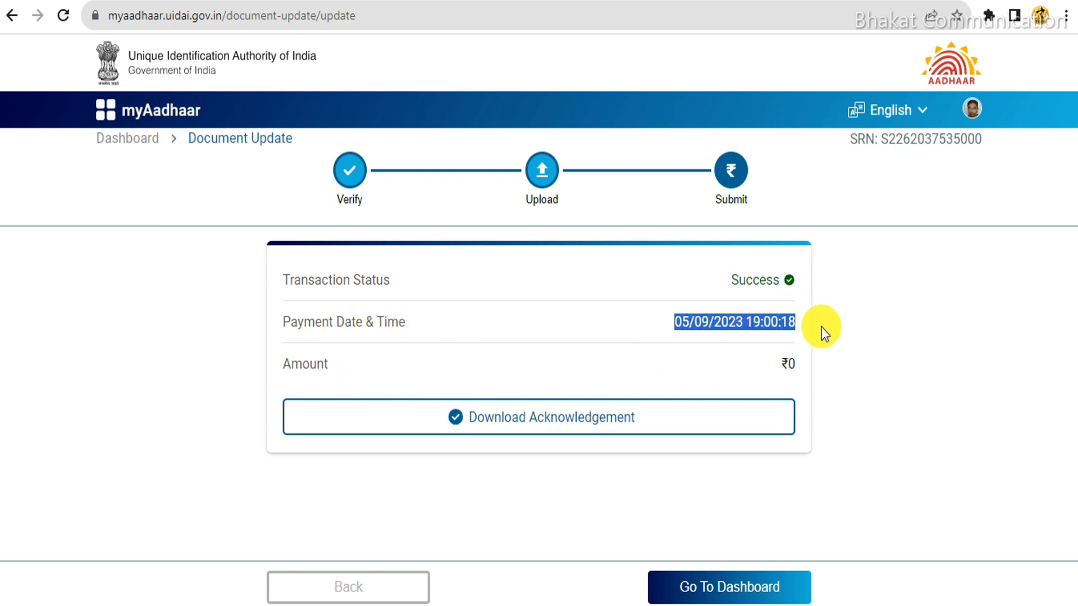
left_click(645, 420)
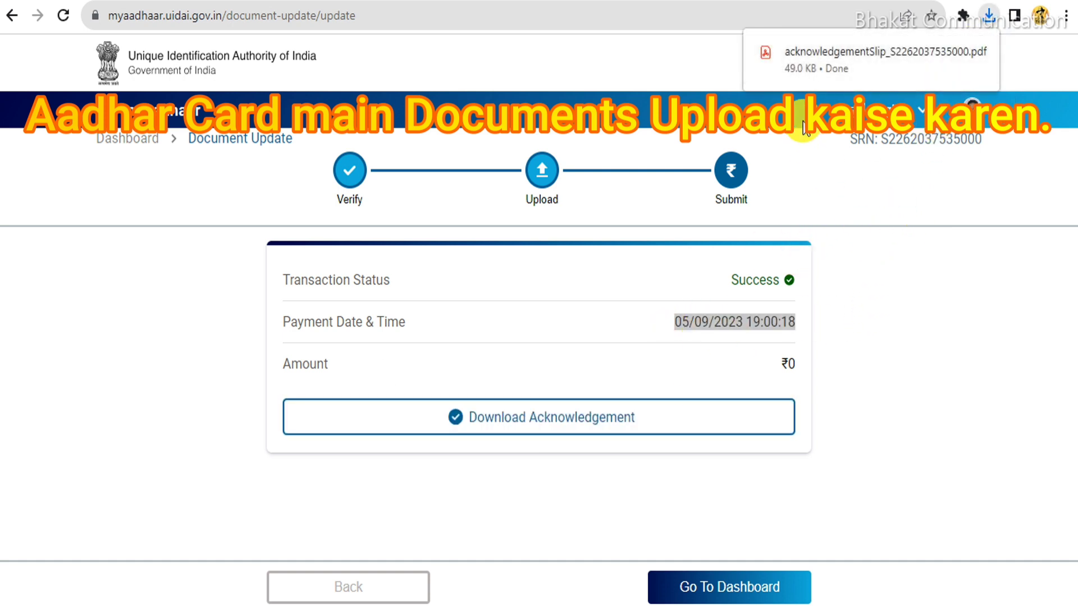
left_click(880, 364)
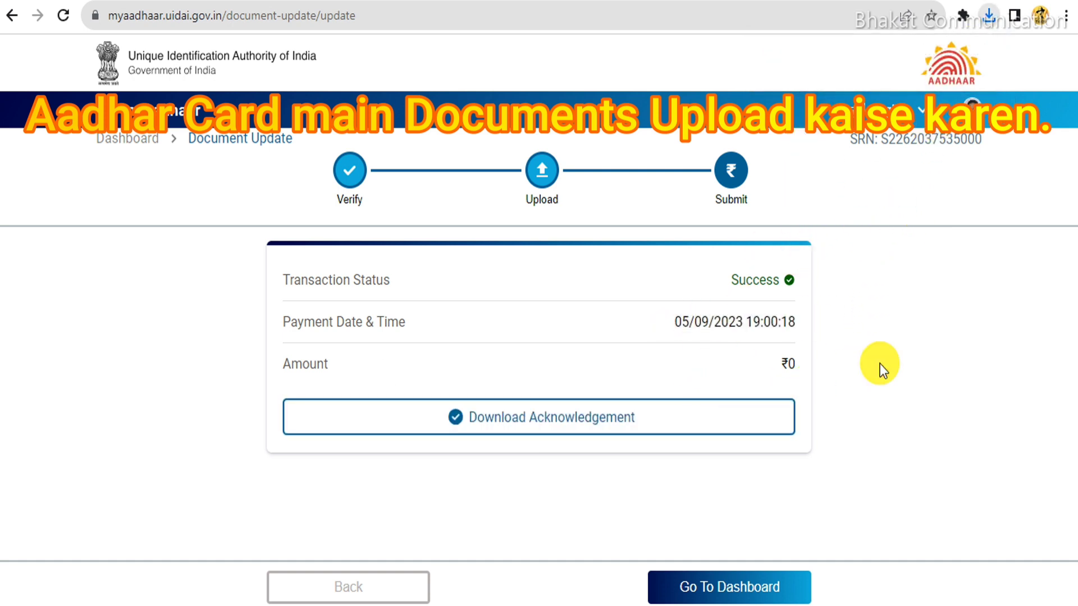